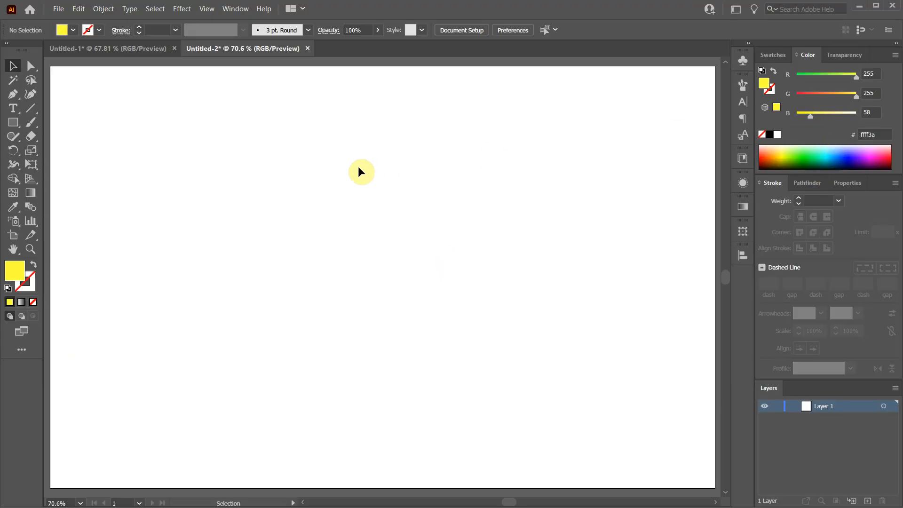
Draw a yellow square outward from the middle of the artboard and expand Layer 1 to list its contents
key(m)
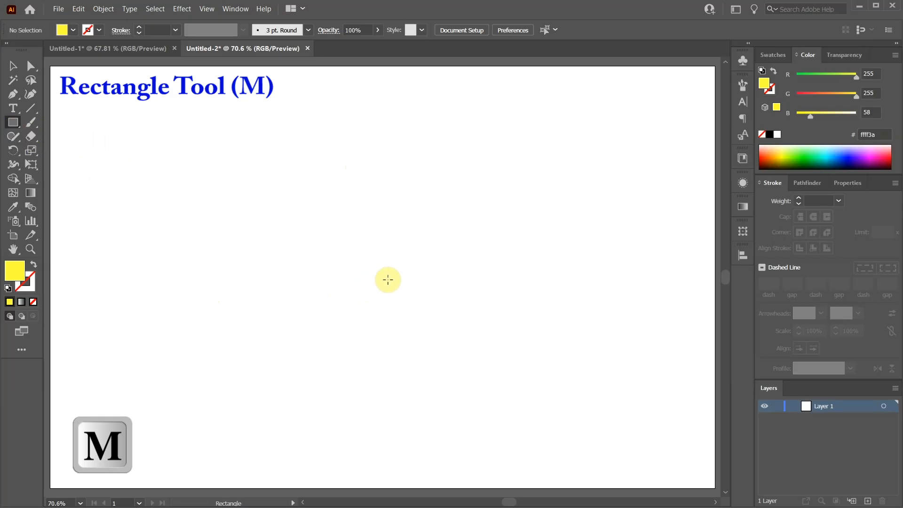
drag(381, 277, 526, 420)
click(791, 406)
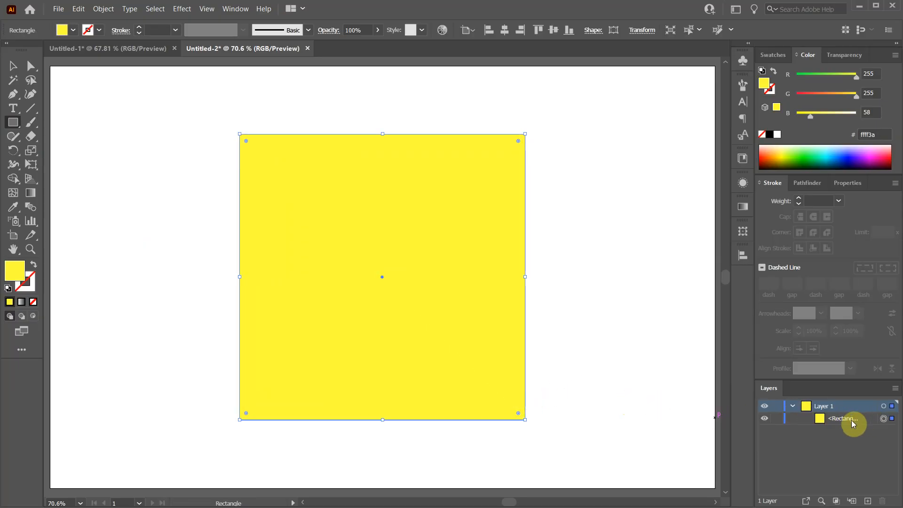
Paste a copy of the yellow square in front and give the copy a black stroke with no fill
key(ctrl+c)
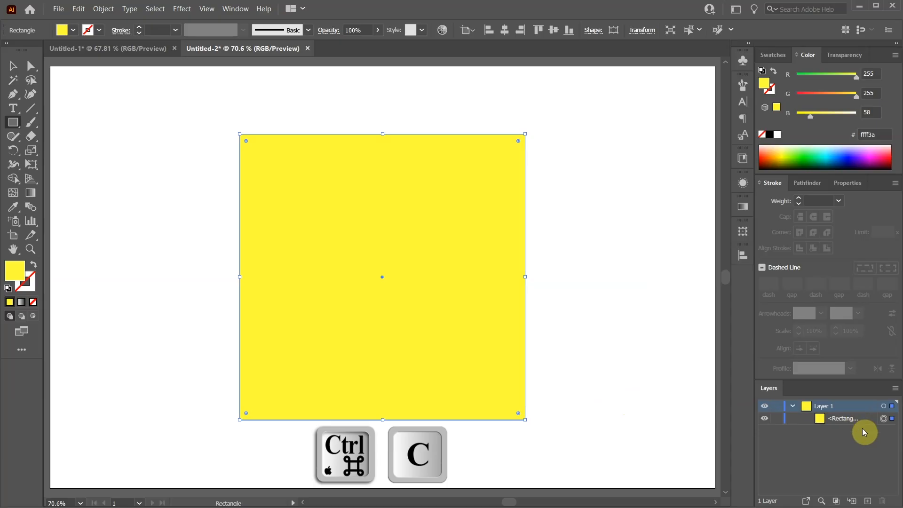
key(ctrl+f)
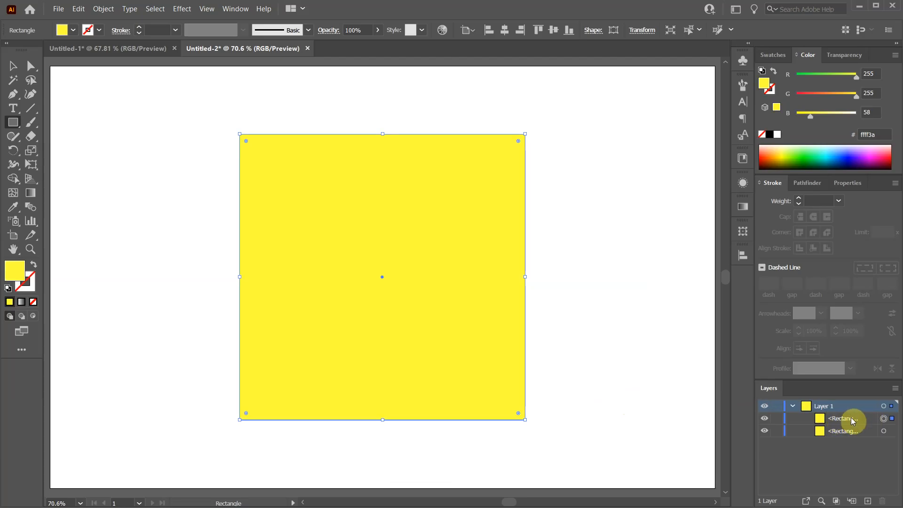
click(770, 137)
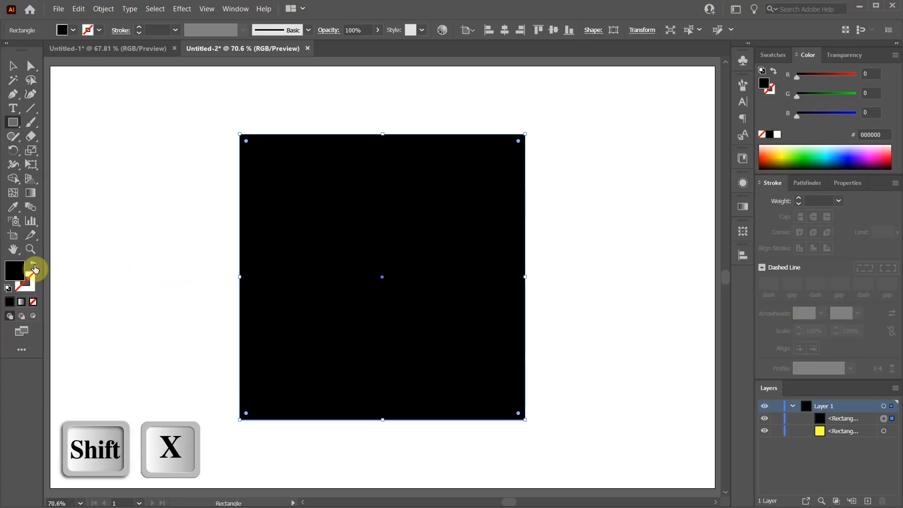
click(34, 266)
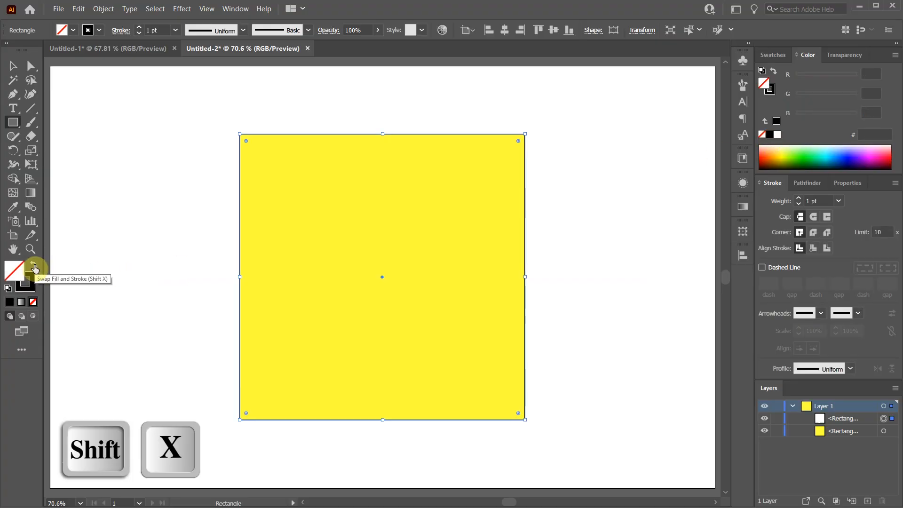
click(29, 287)
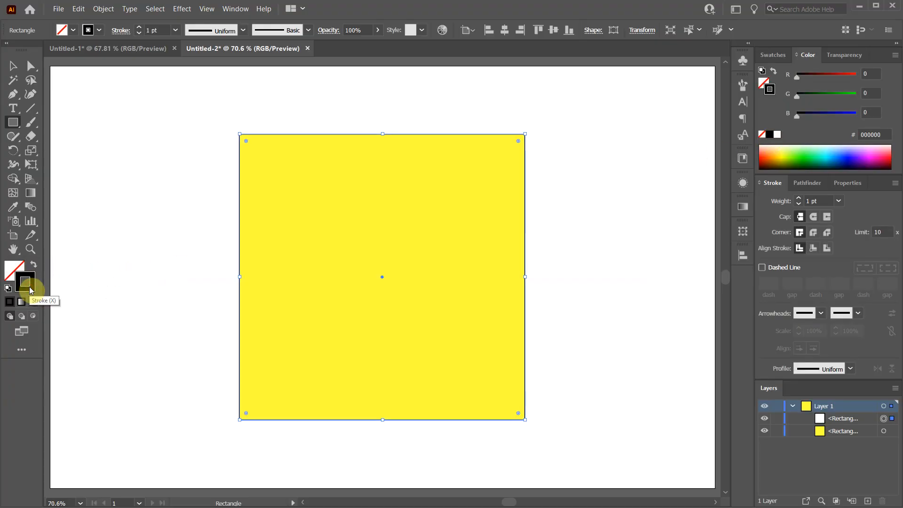
click(882, 431)
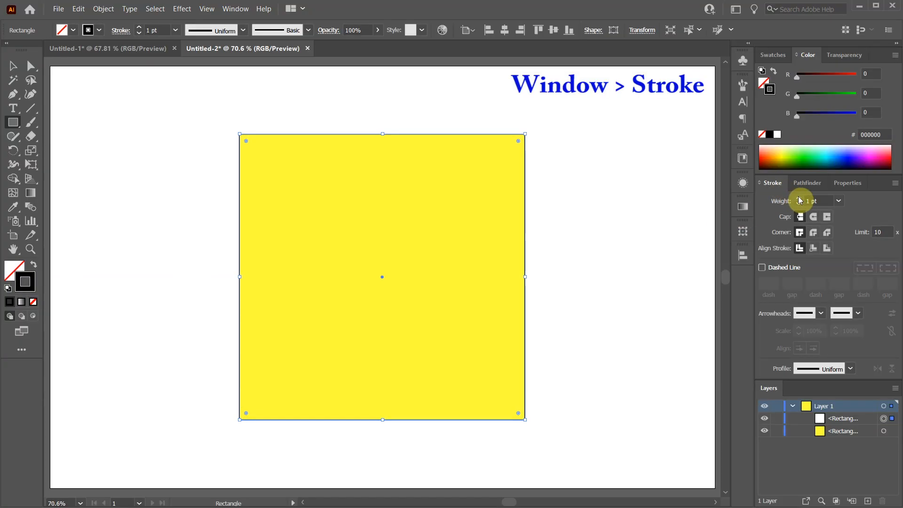
Set the copied square's stroke weight to 30 pt
click(798, 197)
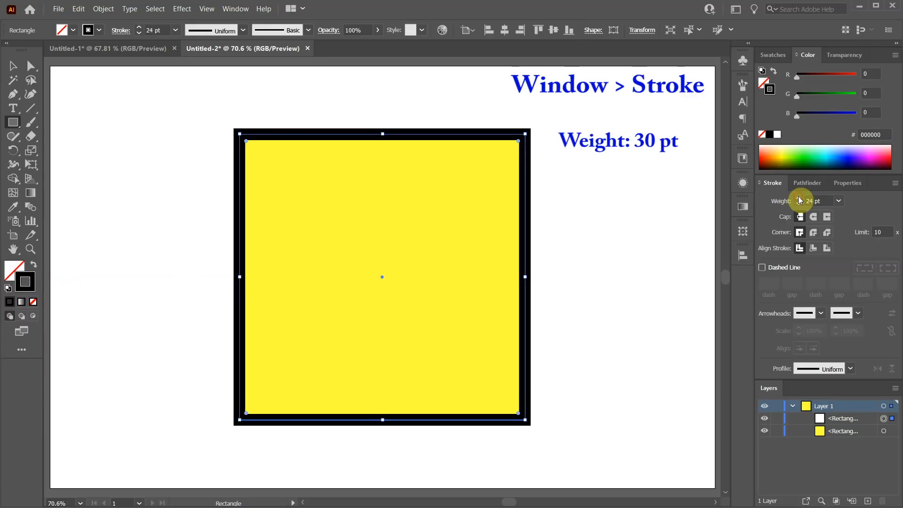
click(799, 198)
click(799, 198)
click(799, 198)
click(798, 198)
click(799, 198)
click(799, 198)
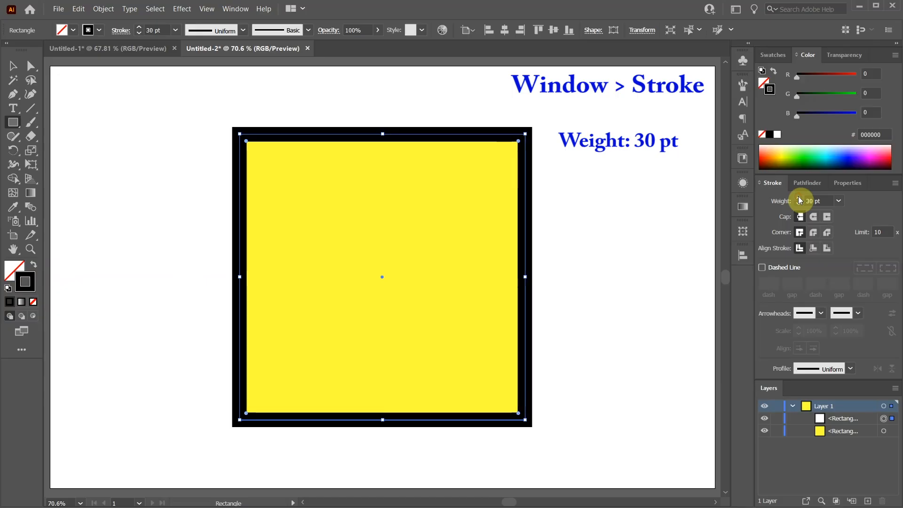
Give the stroke round caps and a dashed line aligned to corners and path ends, with 0 pt dash and 45 pt gap
click(814, 219)
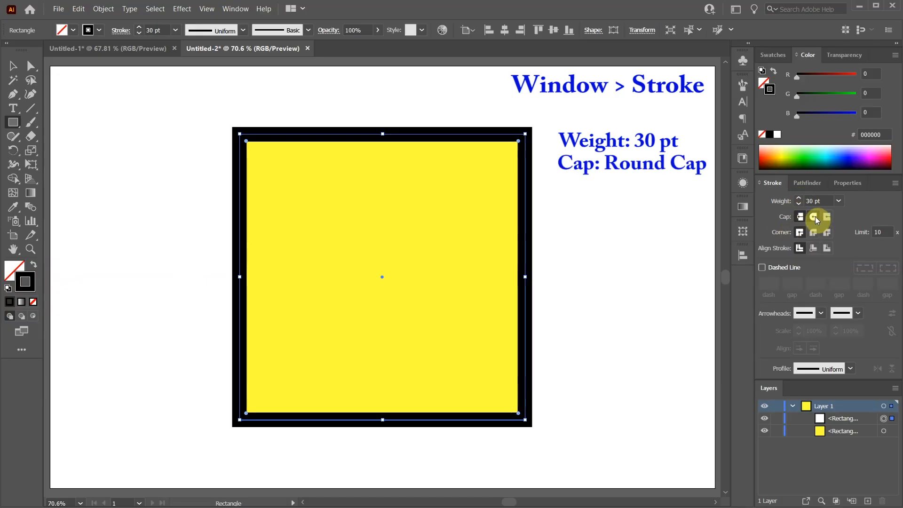
click(815, 217)
click(762, 267)
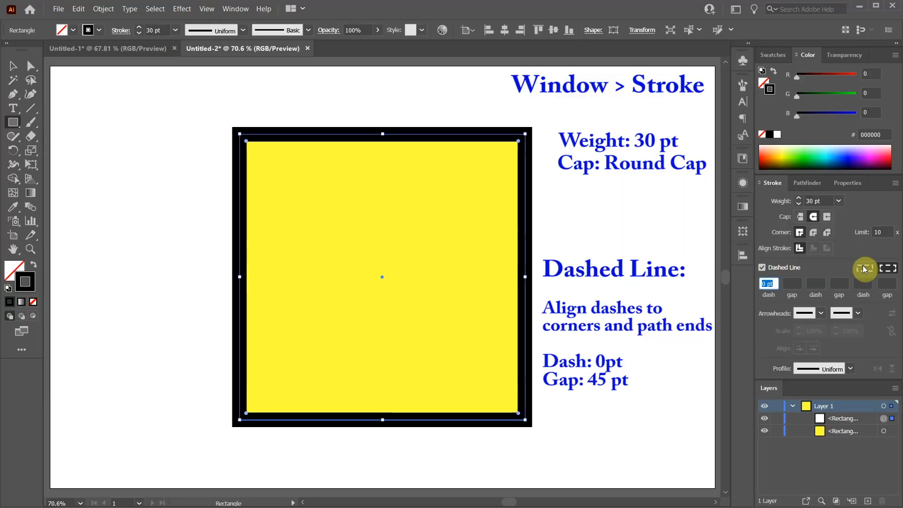
click(884, 267)
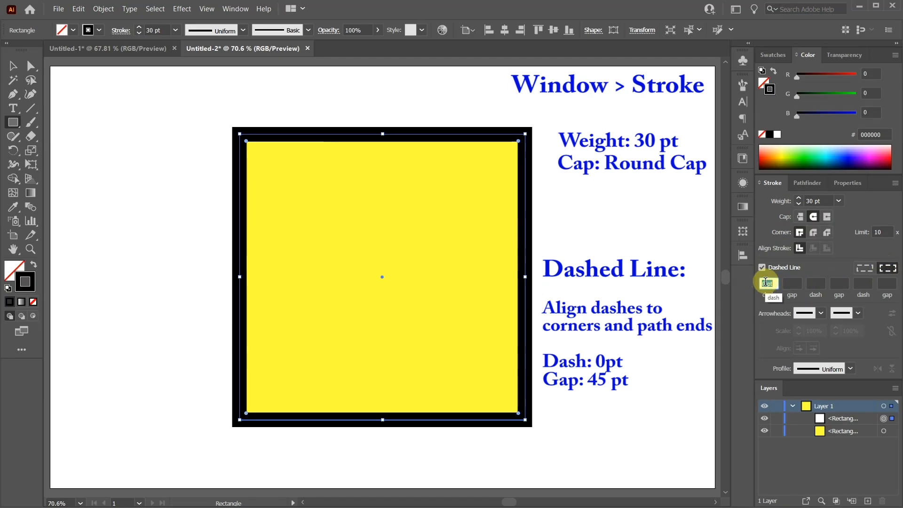
click(791, 283)
text(45)
key(Return)
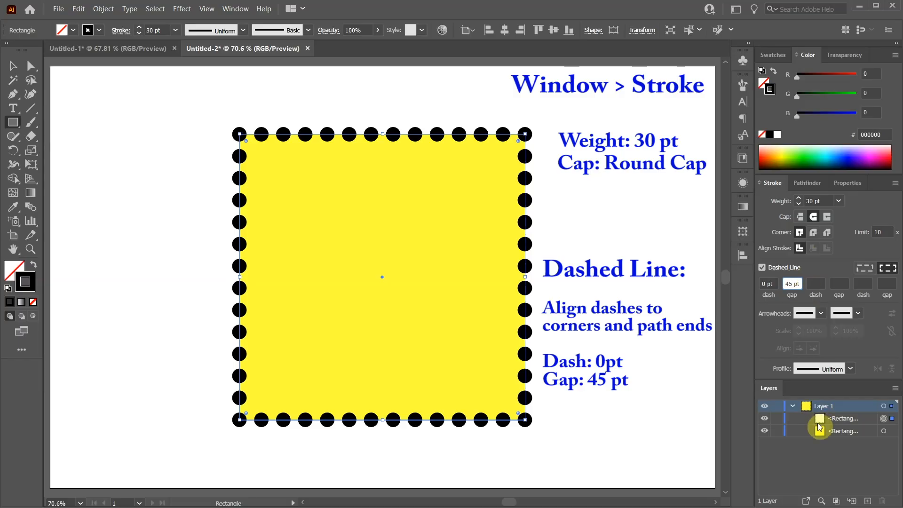
Lock the dotted square and create an inner copy of the yellow square with Offset Path at -50 px and miter joins
click(775, 419)
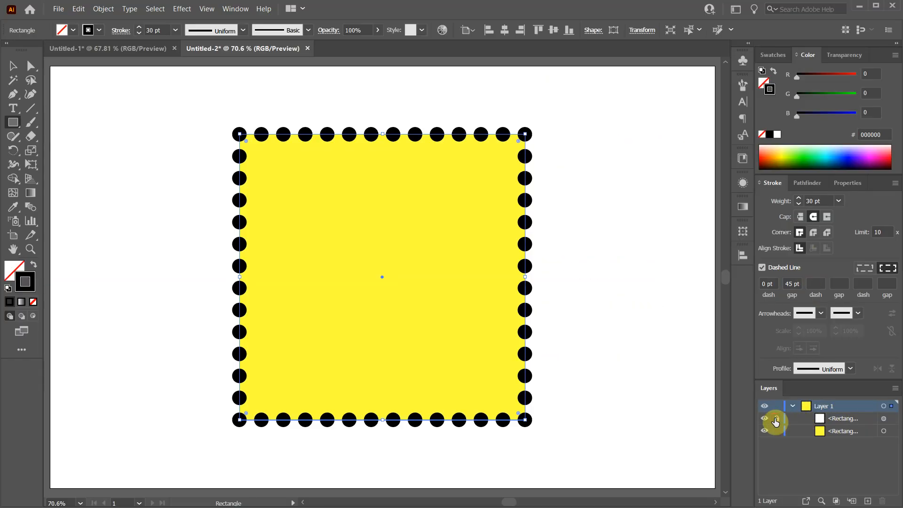
click(883, 432)
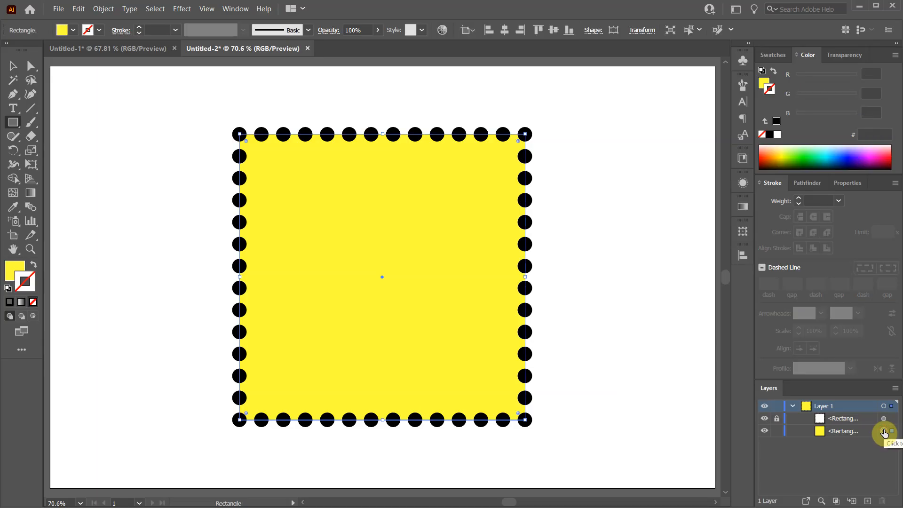
click(776, 431)
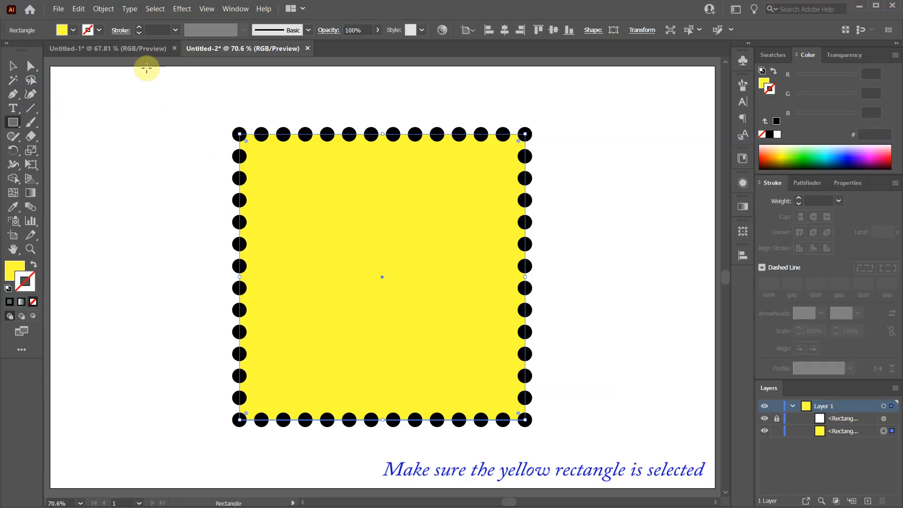
click(103, 9)
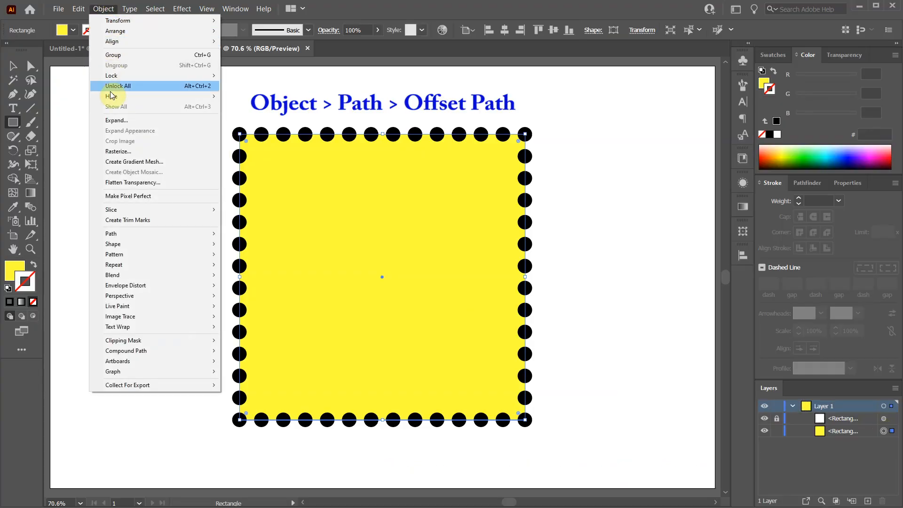
mouse_move(146, 234)
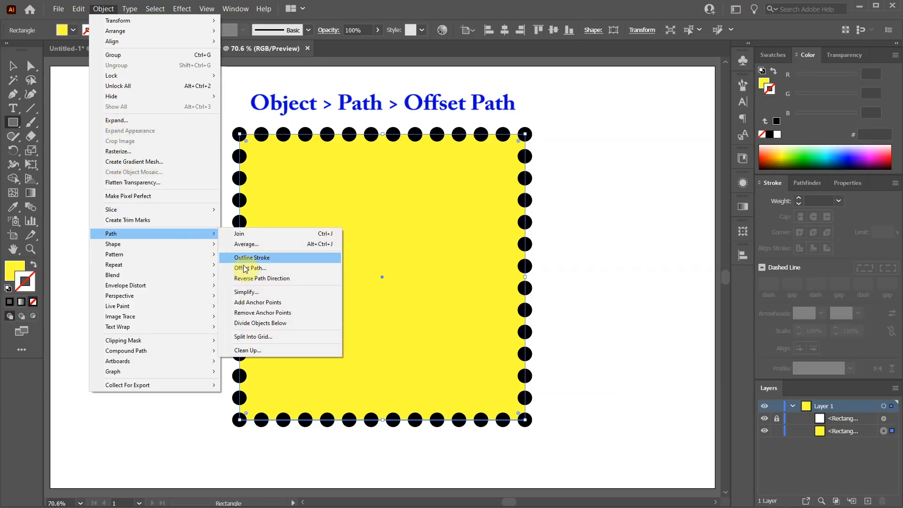
click(264, 267)
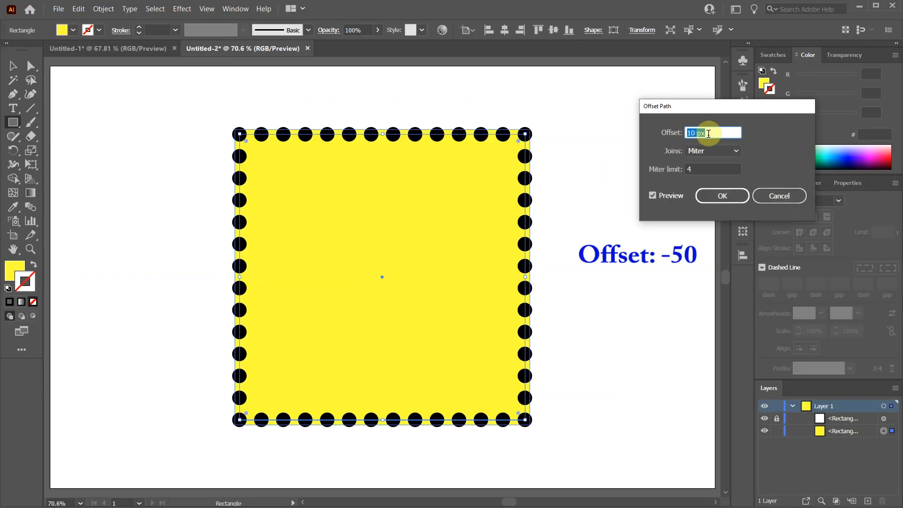
scroll(708, 134, down, 6)
scroll(708, 134, down, 10)
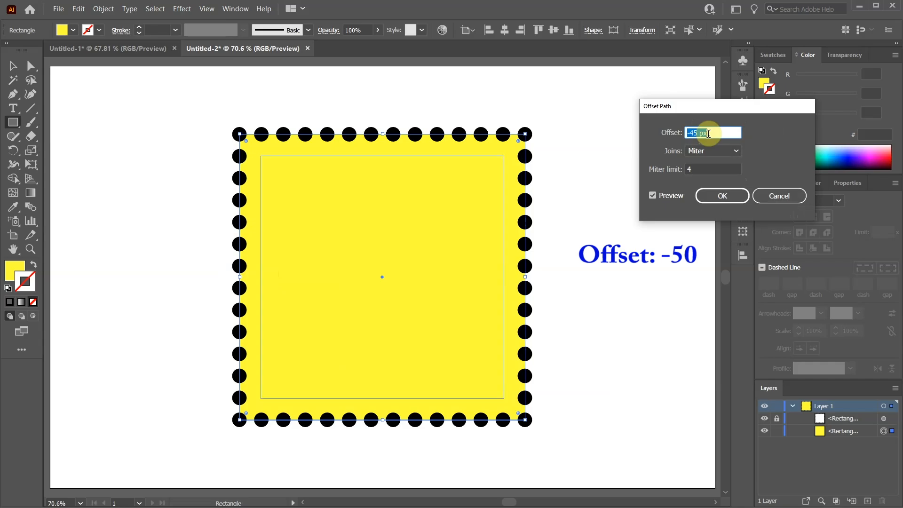
click(729, 195)
Fill the inner offset square with a linear white-to-black gradient
click(18, 267)
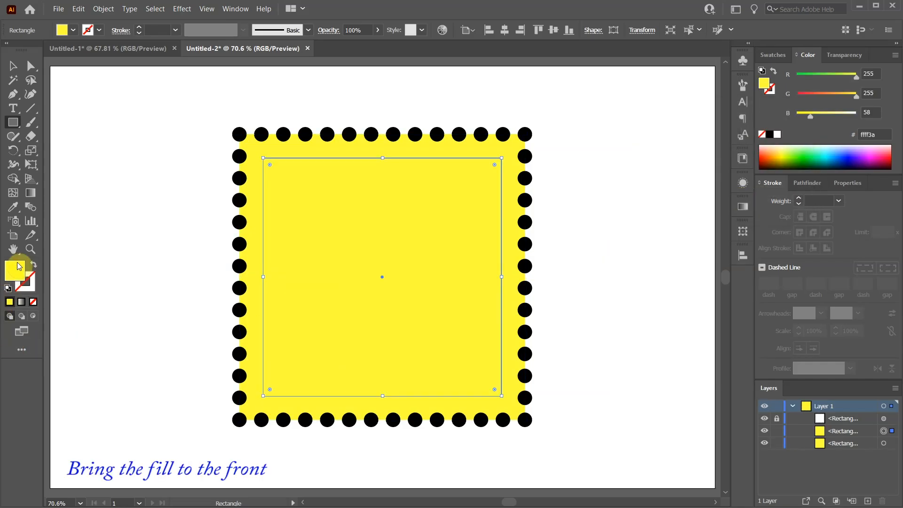
click(743, 208)
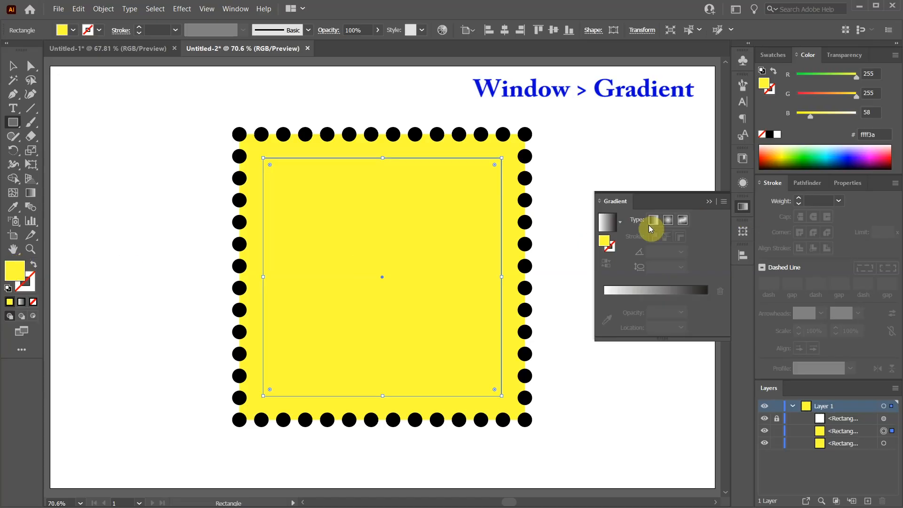
click(605, 223)
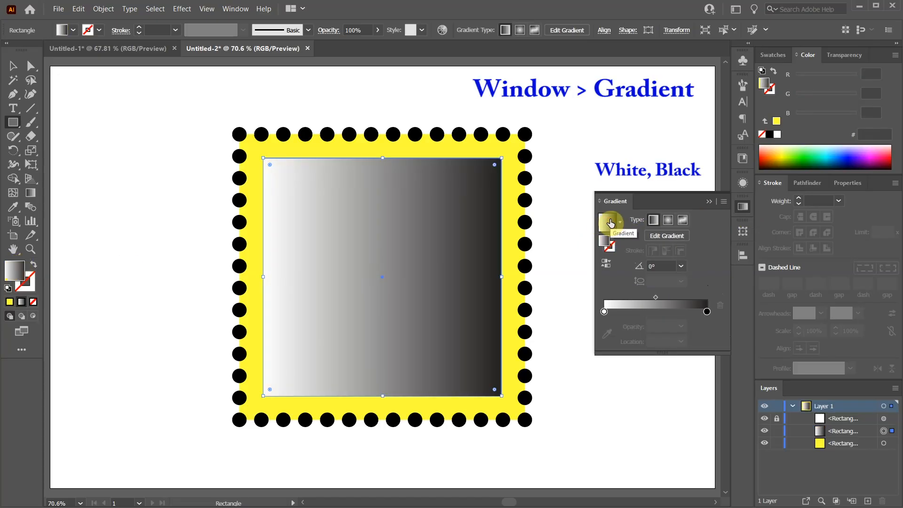
click(708, 202)
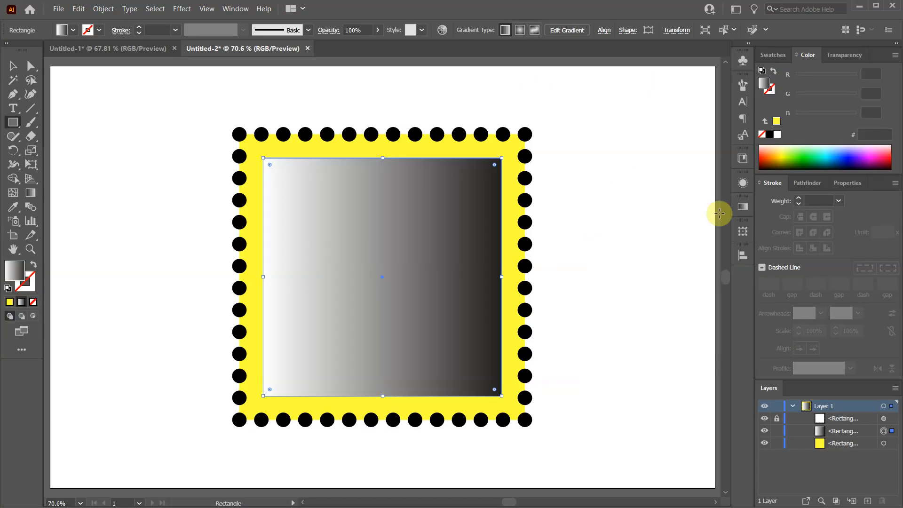
Lock the gradient square, unlock the dotted square, and expand the dotted square's appearance, fill and stroke into shapes
click(776, 431)
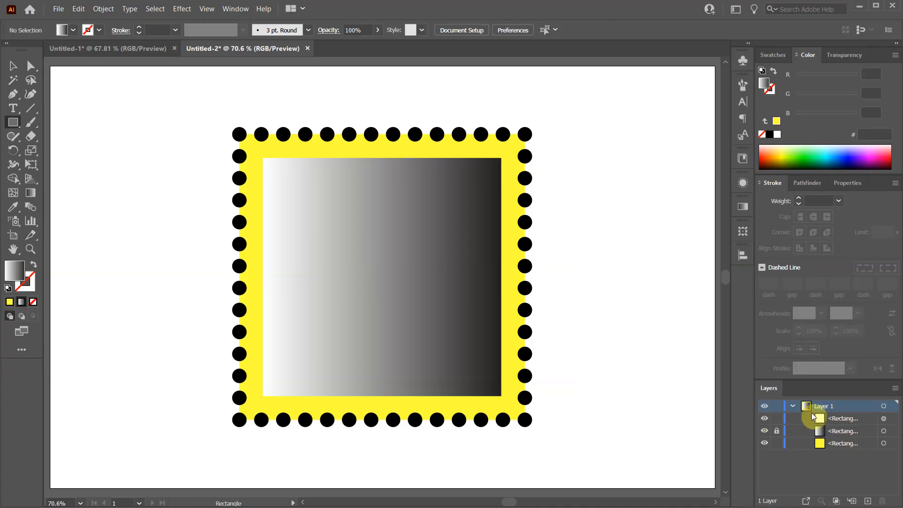
click(884, 419)
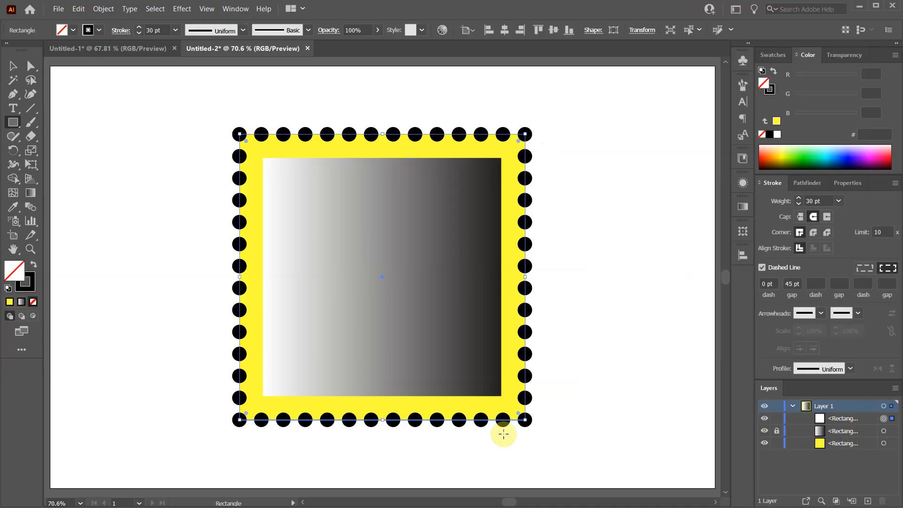
click(104, 8)
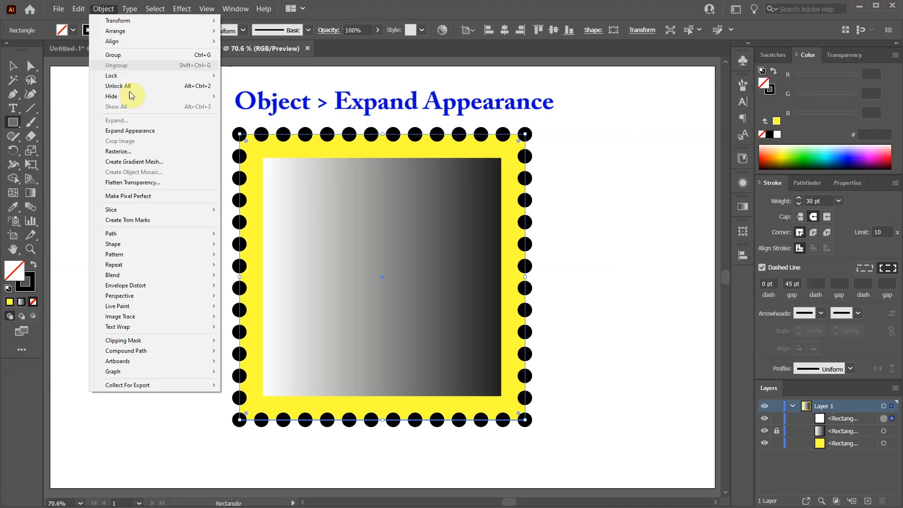
click(144, 133)
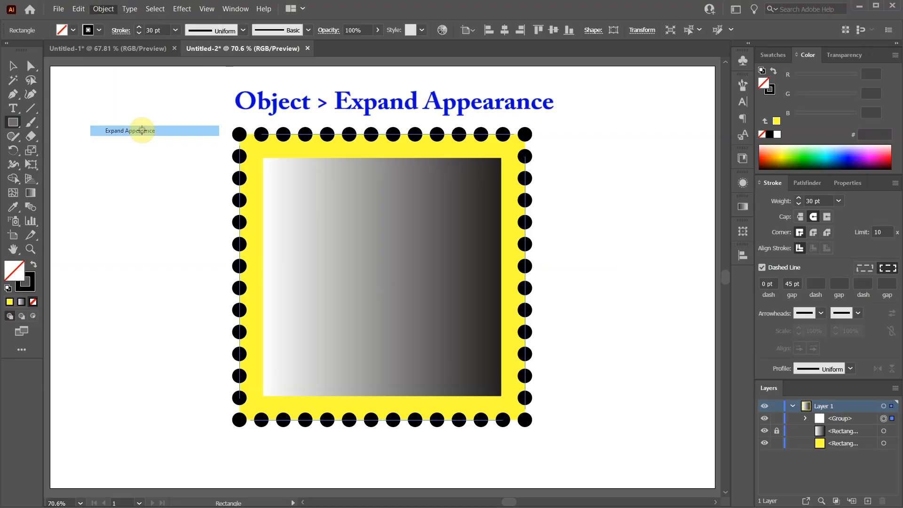
click(106, 10)
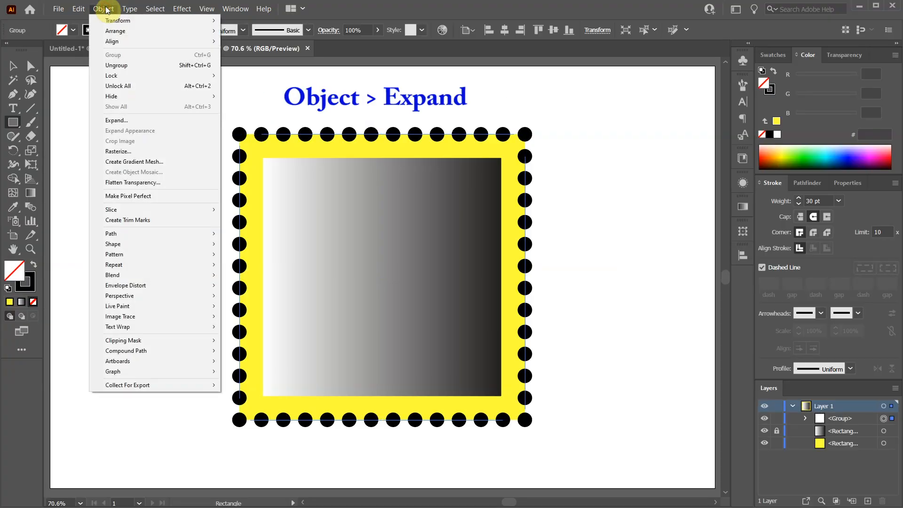
click(127, 121)
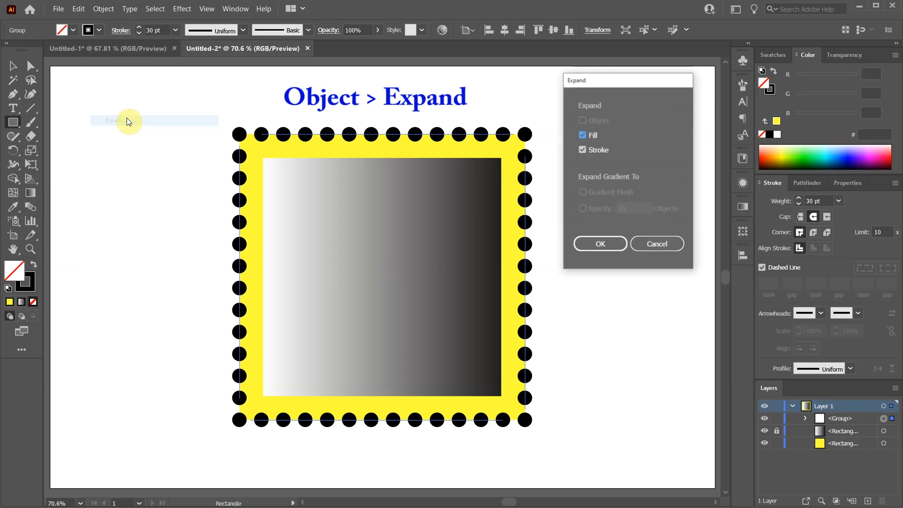
click(611, 244)
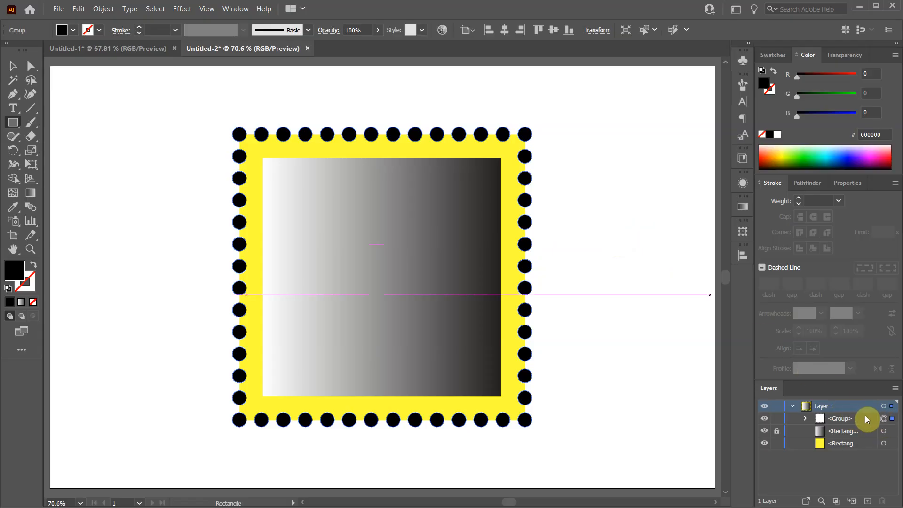
Cut the expanded dots out of the yellow square with Minus Front, and fill the perforated shape with light gray R=230 G=230 B=230
key(shift)
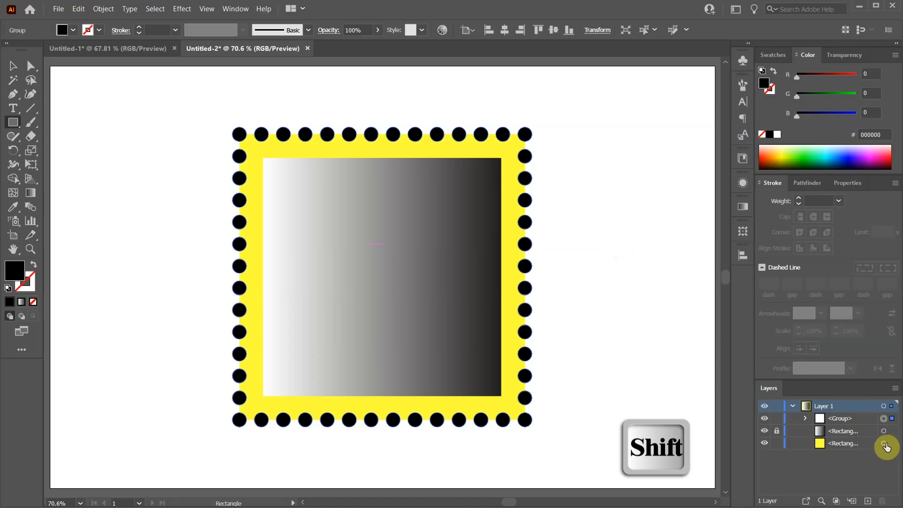
shift+click(886, 444)
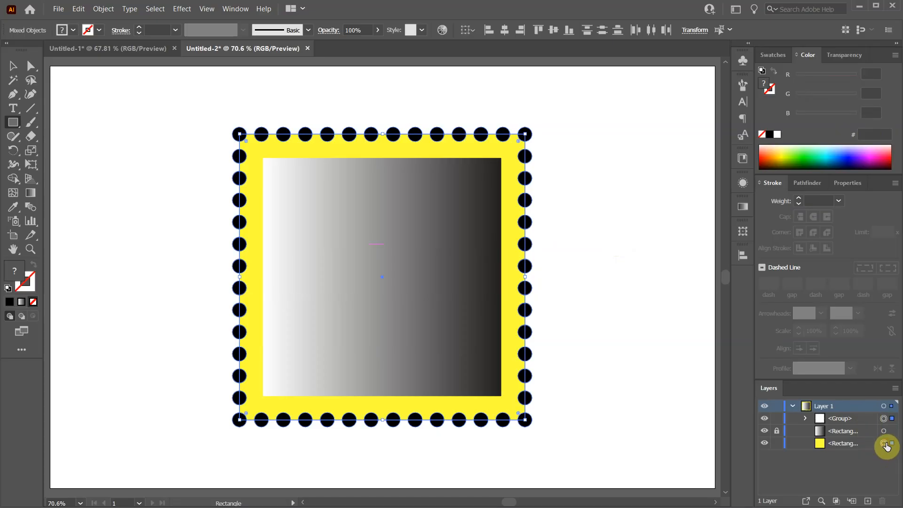
click(807, 183)
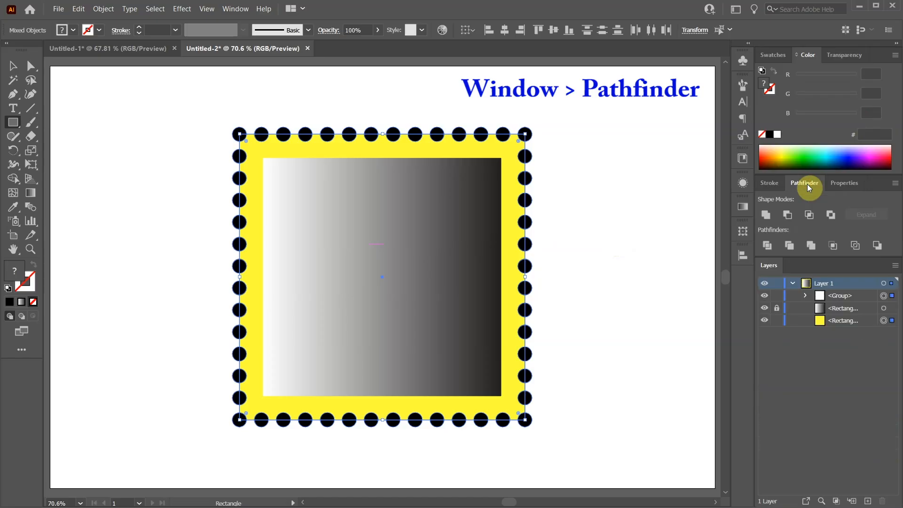
click(788, 215)
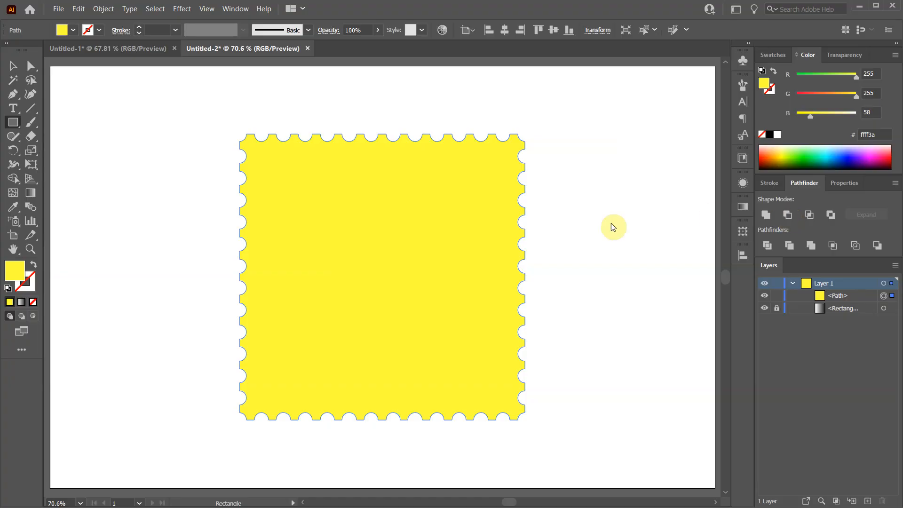
click(775, 57)
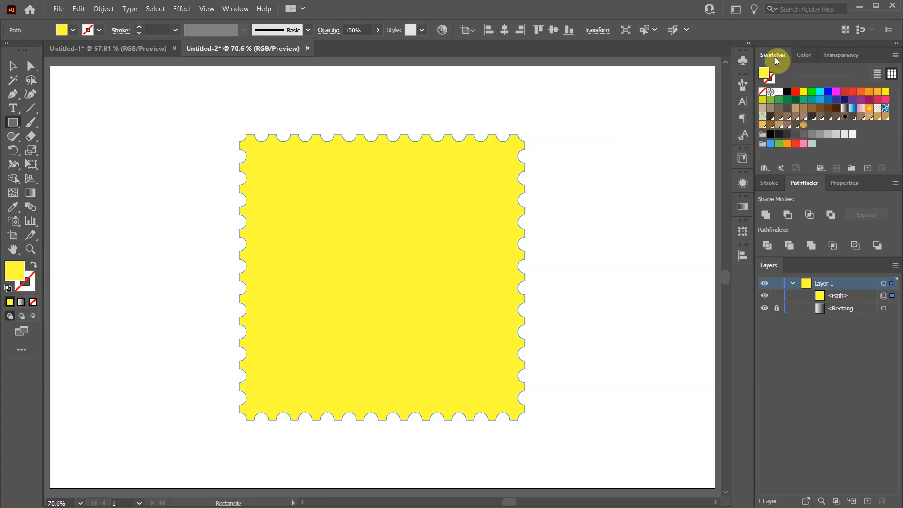
click(845, 135)
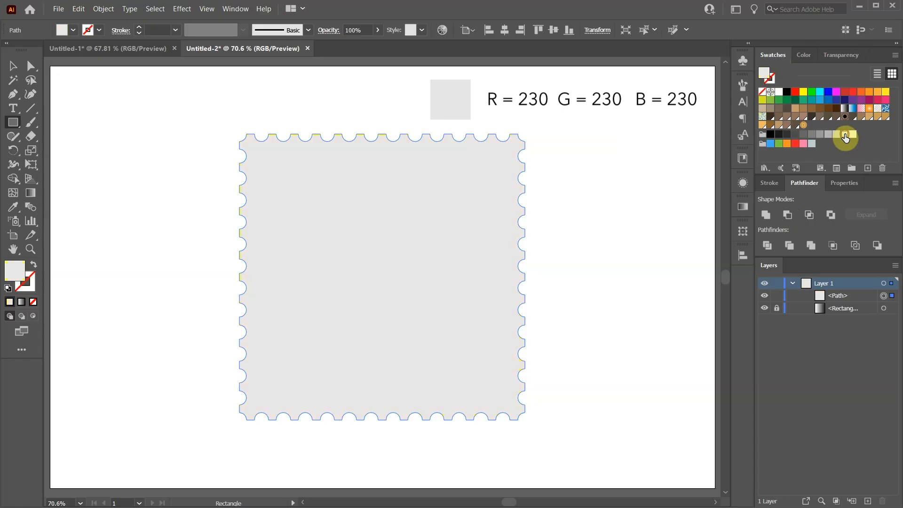
Paste a copy of the perforated shape behind it, filled with R=102 G=102 B=102 and nudged slightly right and down as a shadow
key(ctrl+c)
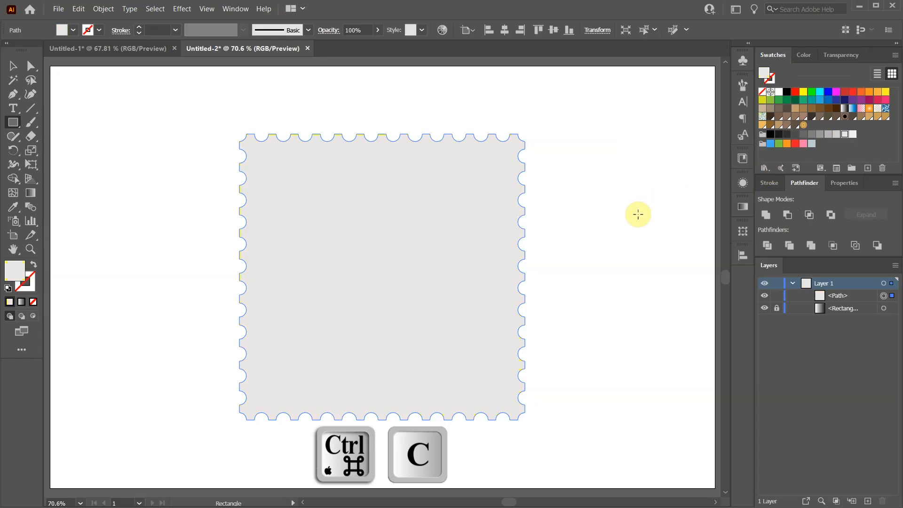
key(ctrl+b)
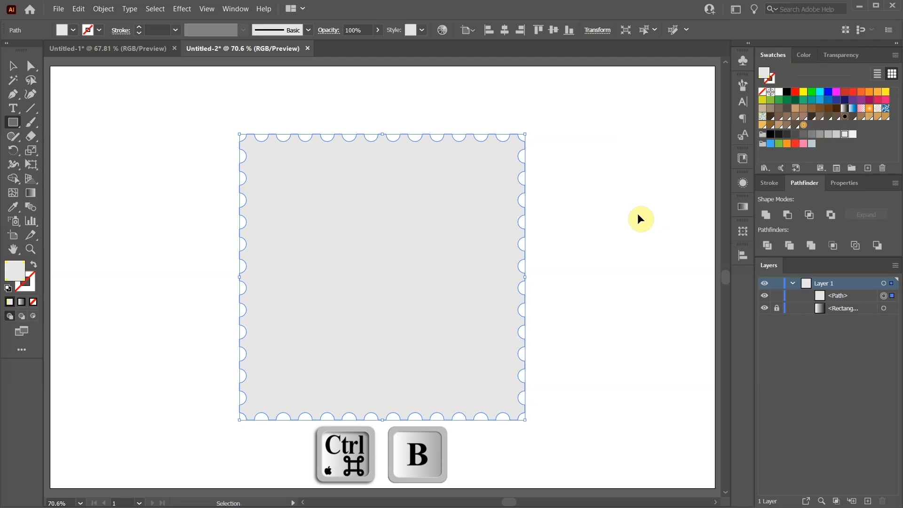
key(m)
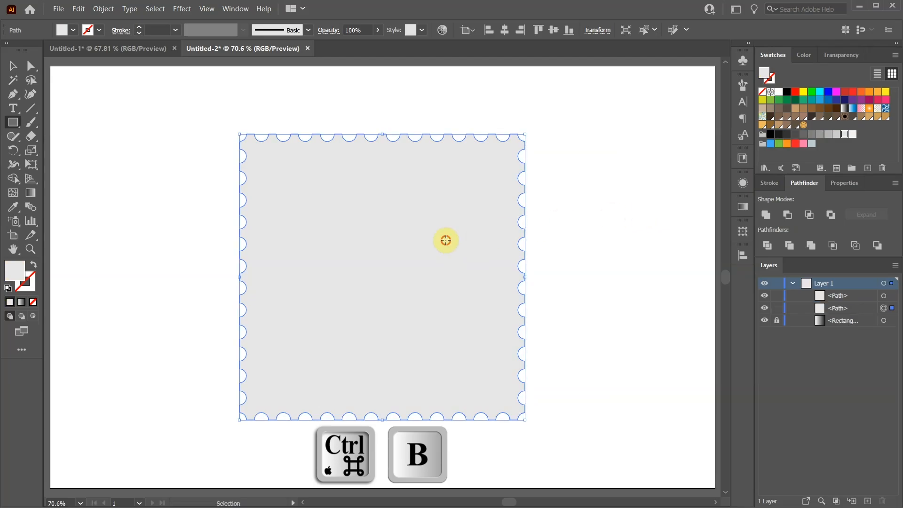
click(883, 308)
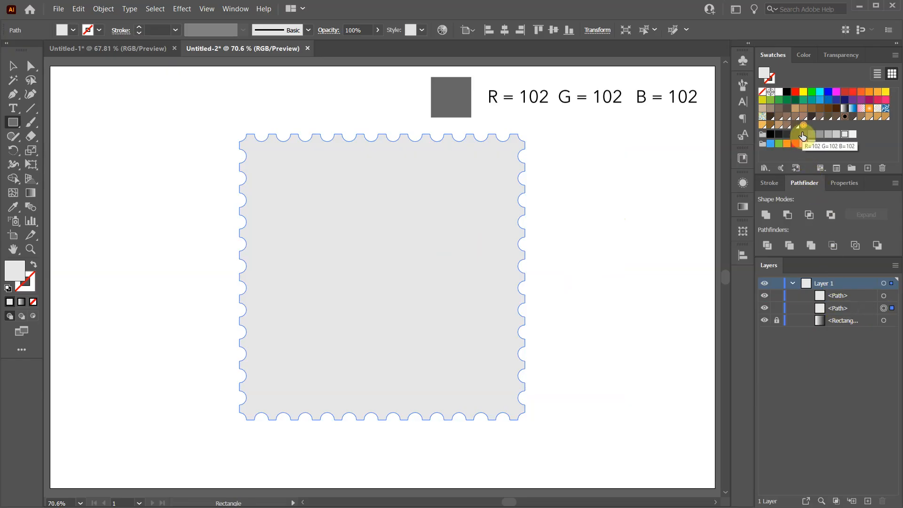
click(803, 135)
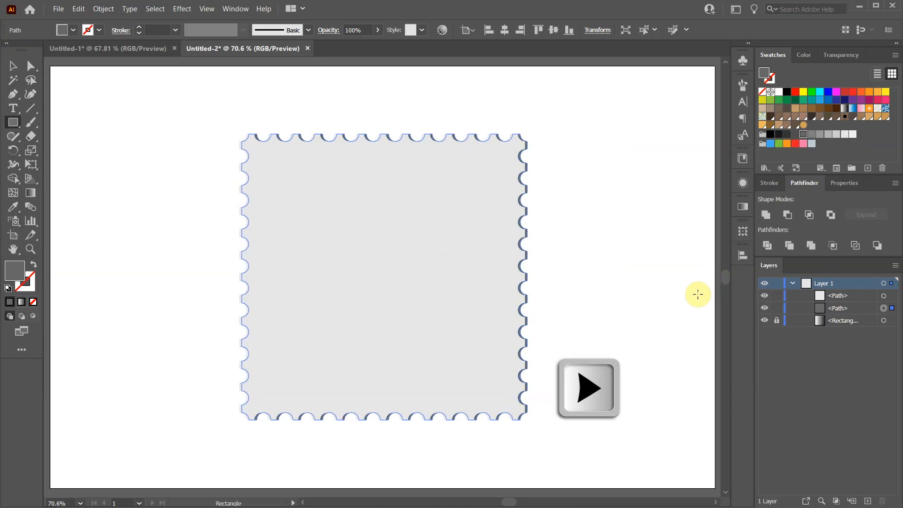
key(Down)
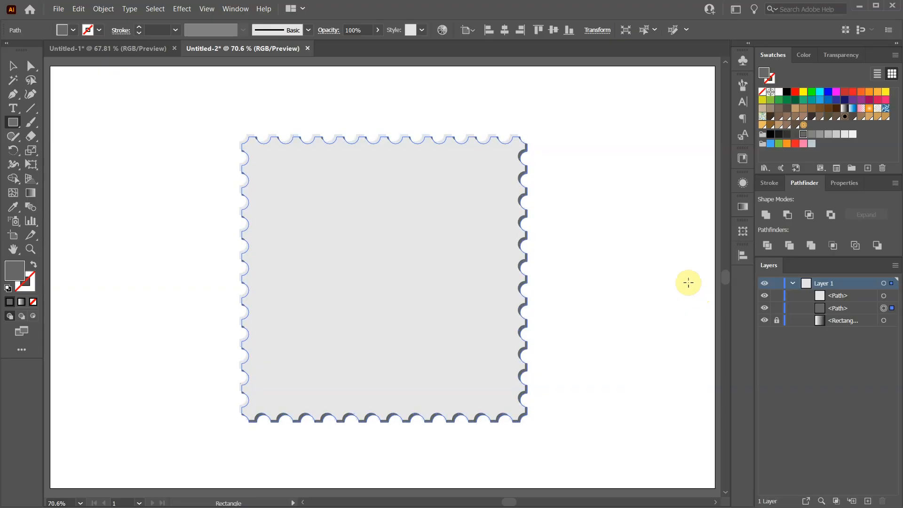
Lock both perforated paths and bring the unlocked gradient square to the front of the stacking order
click(776, 296)
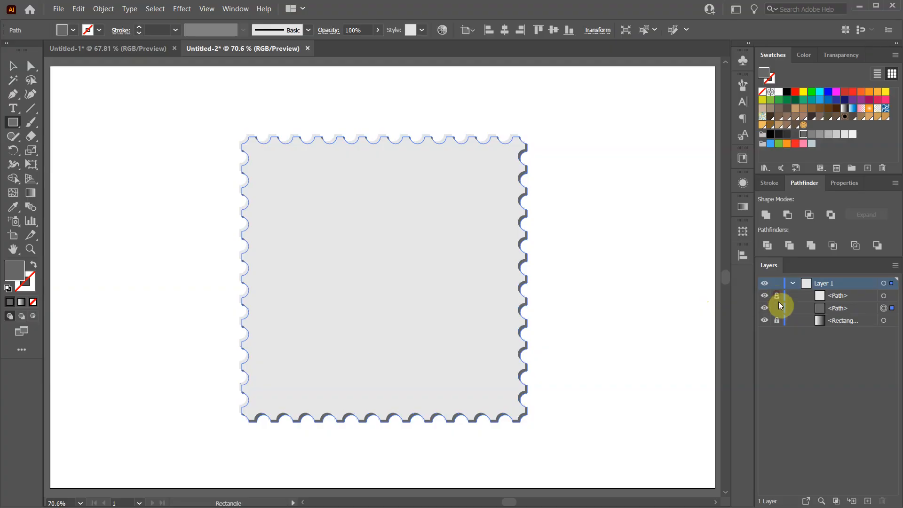
click(777, 308)
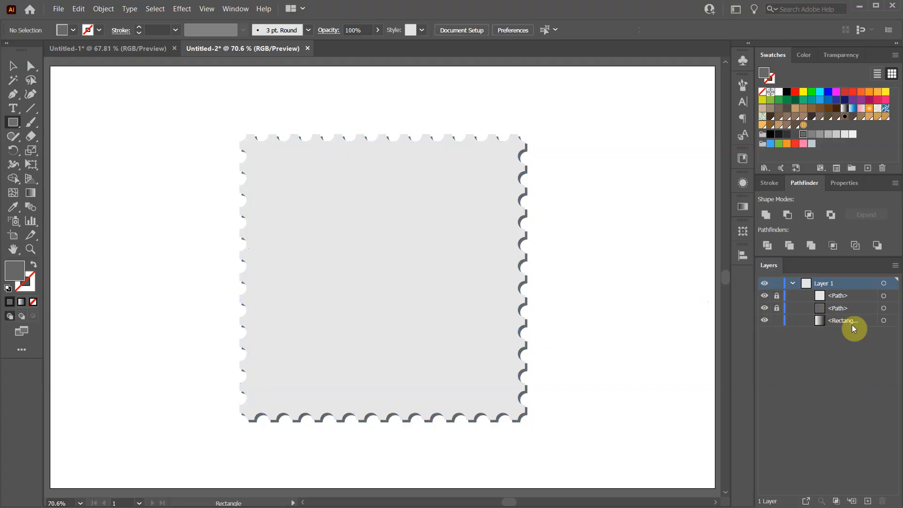
click(884, 320)
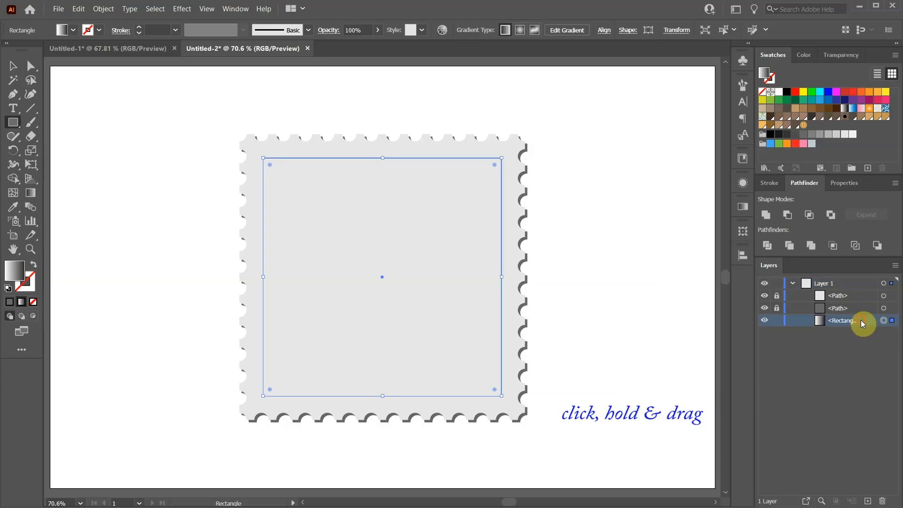
drag(861, 319, 856, 291)
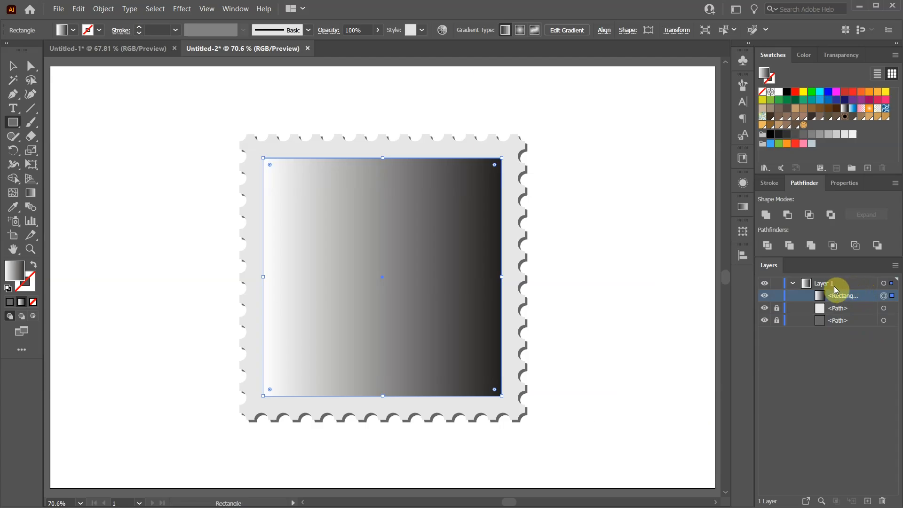
Add the text FOREVER in 45 pt Avenir Next LT Pro near the bottom of the gradient square and fill it white
click(14, 109)
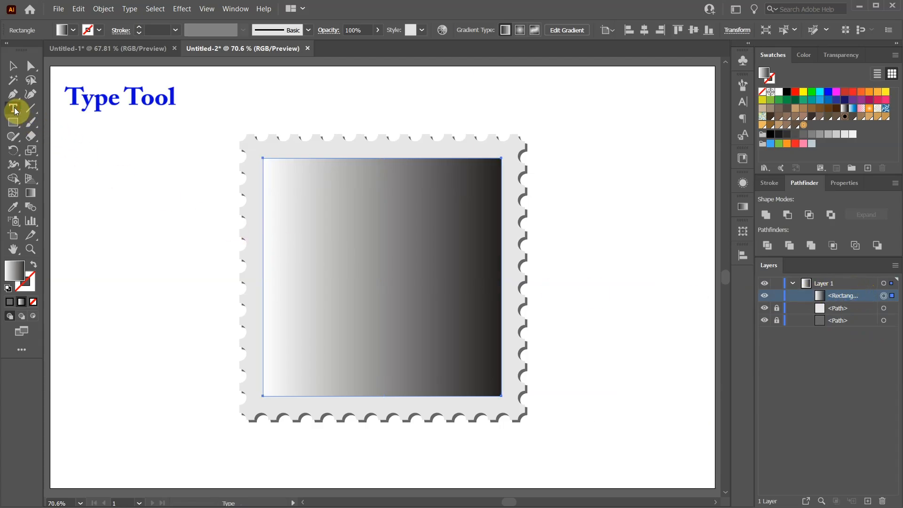
click(332, 410)
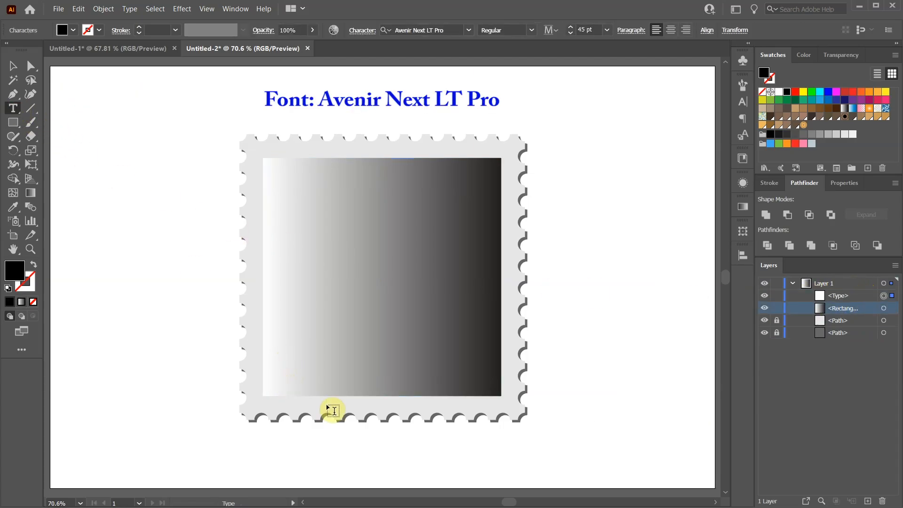
text(FOREVER)
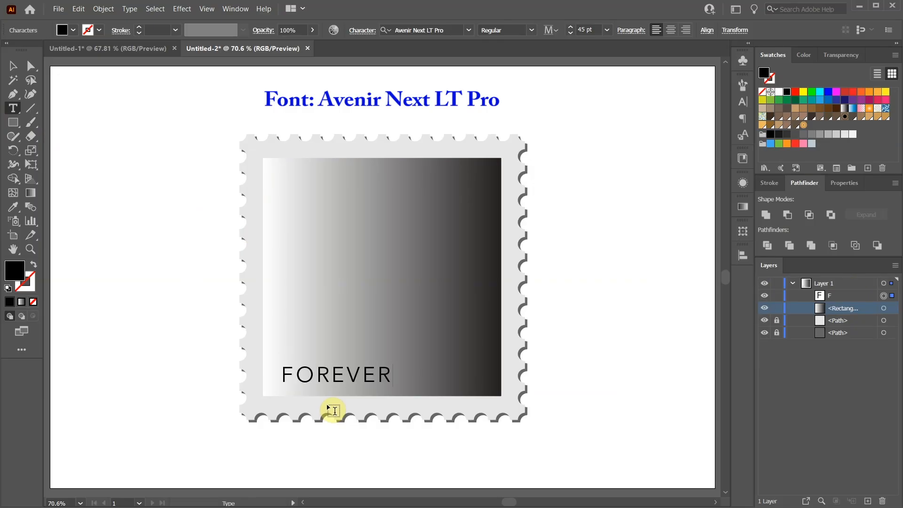
drag(391, 376, 281, 374)
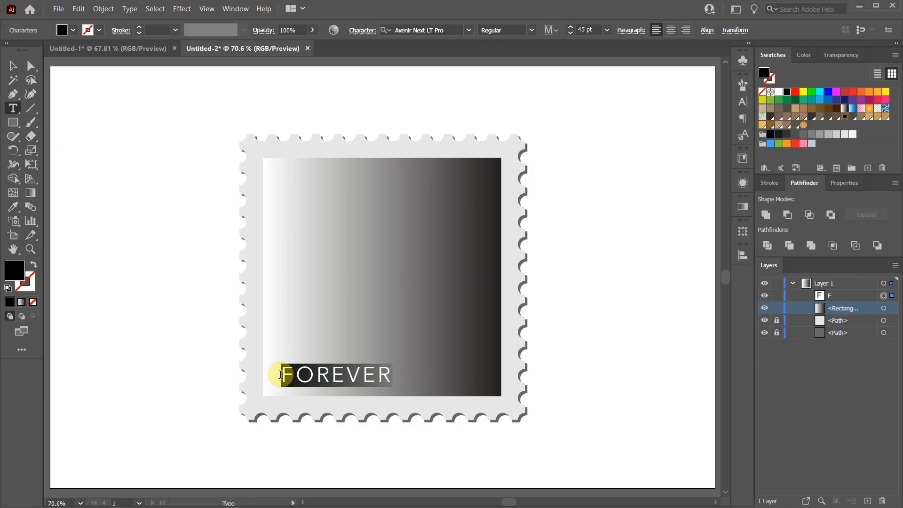
click(778, 93)
Duplicate the text as USA, turn it vertical in the square's upper-right corner, and shift FOREVER closer to the lower-left corner
drag(369, 379, 488, 379)
drag(408, 374, 509, 373)
text(USA)
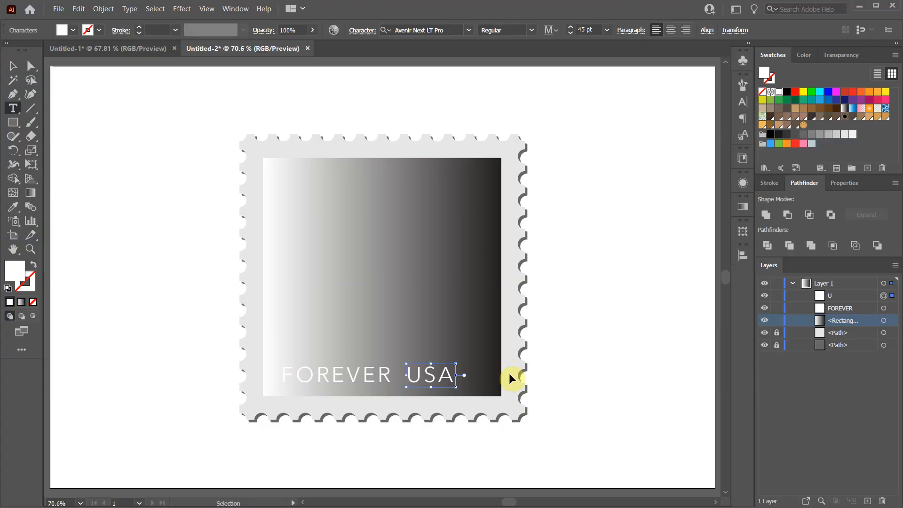
drag(460, 361, 487, 177)
key(ctrl+shift+a)
drag(369, 376, 362, 380)
ctrl+click(616, 381)
key(v)
Place an instance of the Saturn symbol on the gradient square and move it toward the square's upper left
click(743, 61)
drag(655, 115, 380, 275)
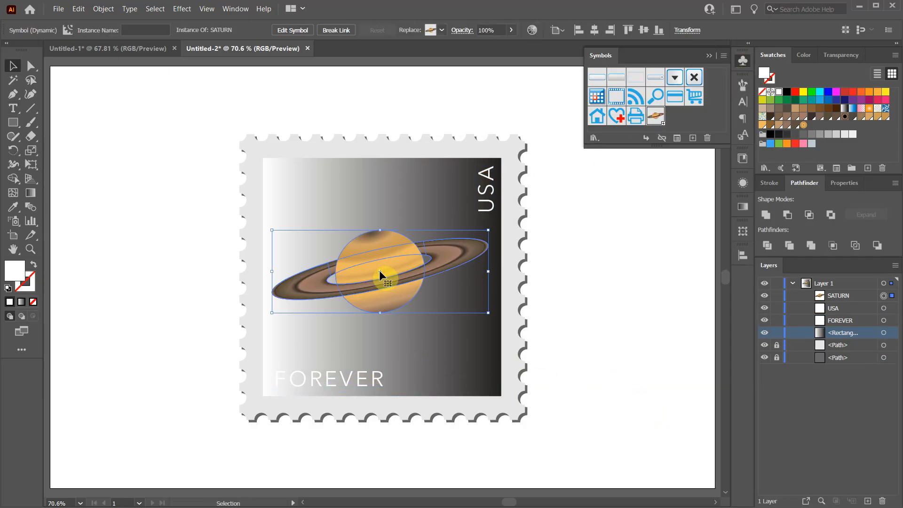
click(709, 55)
drag(450, 264, 400, 218)
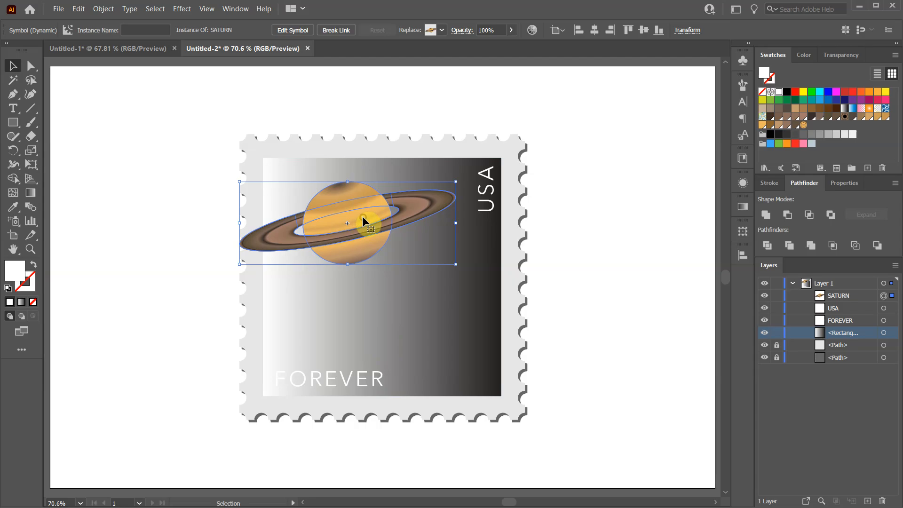
Center Saturn horizontally and vertically on the gradient square, using the square as the key object
key(shift)
shift+click(403, 319)
shift+click(438, 332)
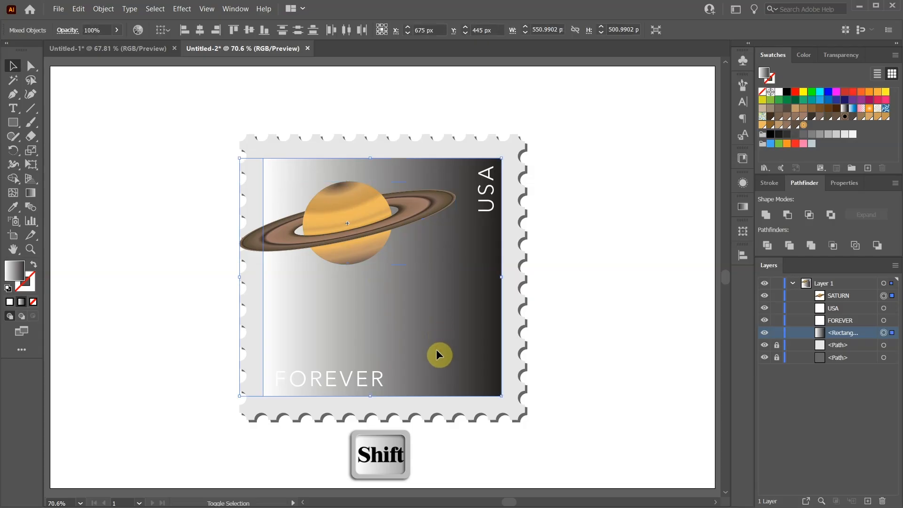
click(454, 308)
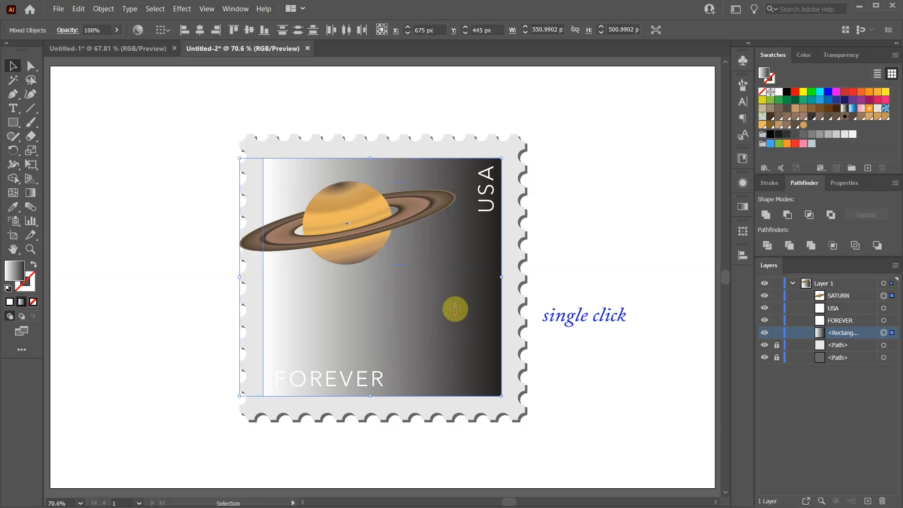
click(455, 308)
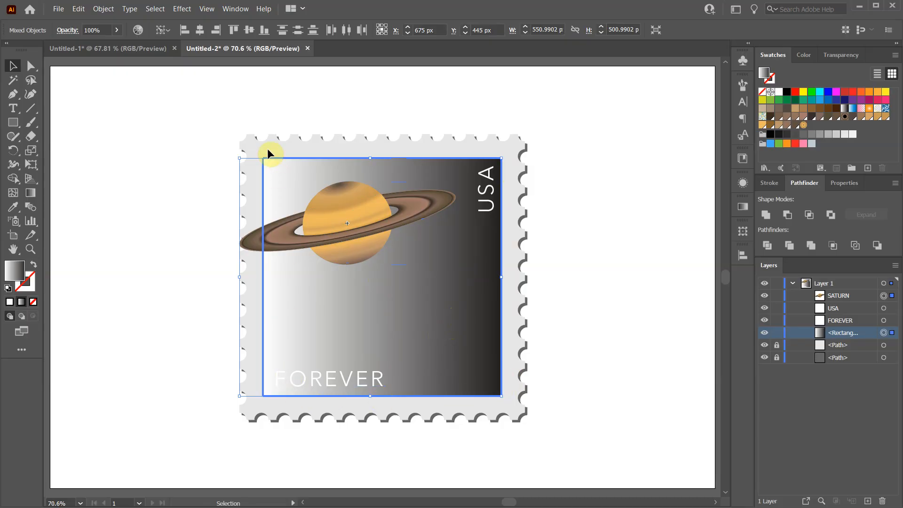
click(743, 257)
click(627, 284)
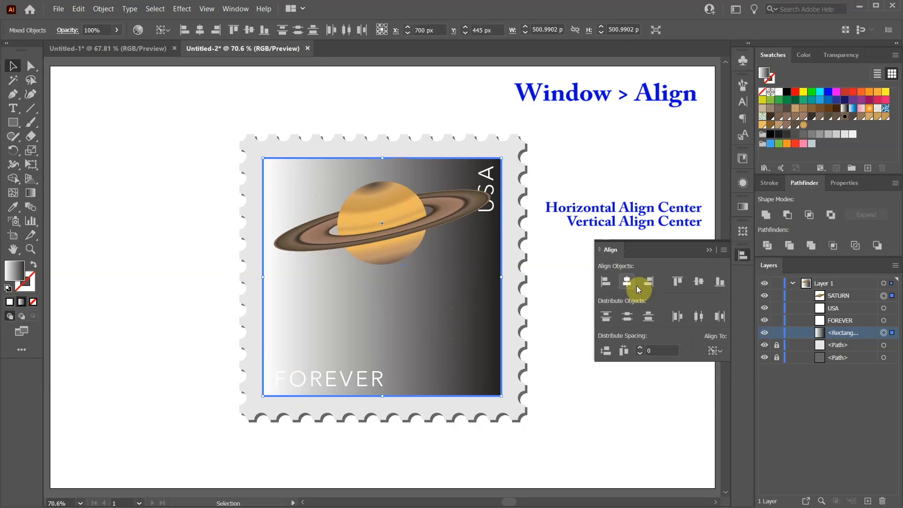
click(699, 282)
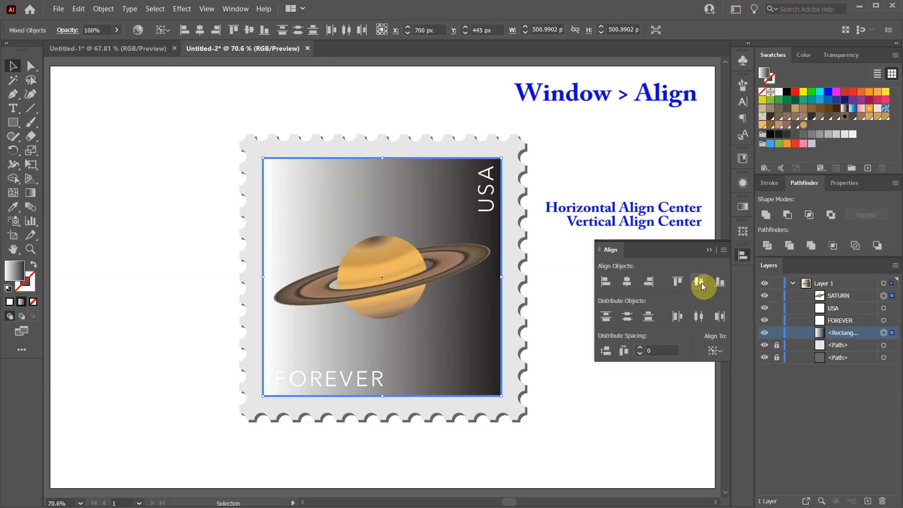
click(710, 252)
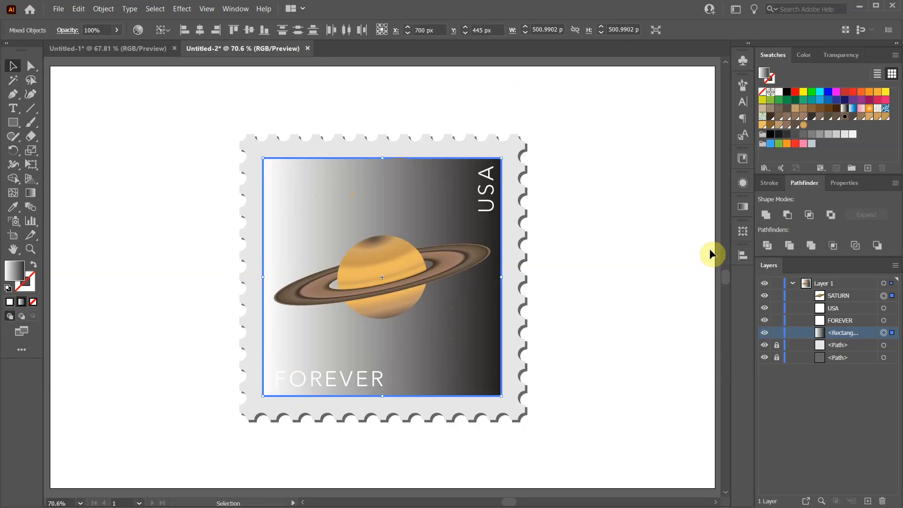
click(632, 258)
Change the square's gradient to radial and shift its midpoint slightly toward the white stop
click(472, 340)
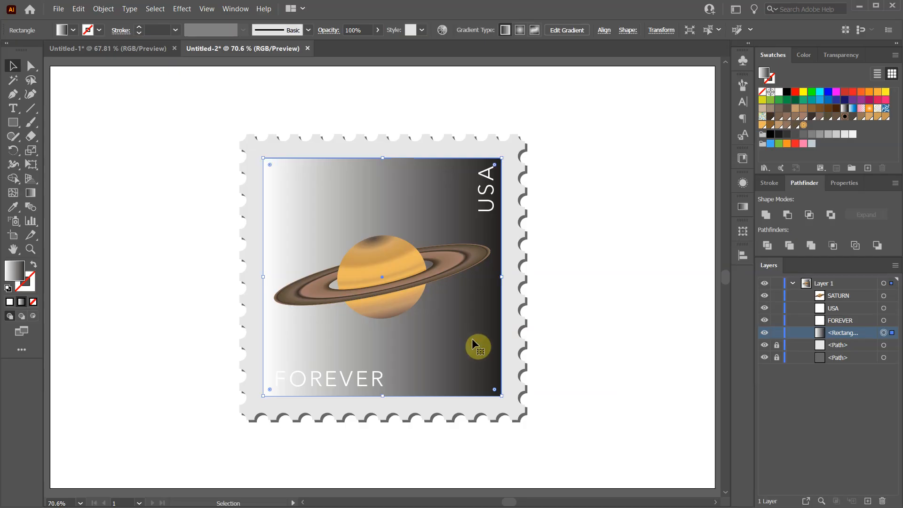
click(744, 210)
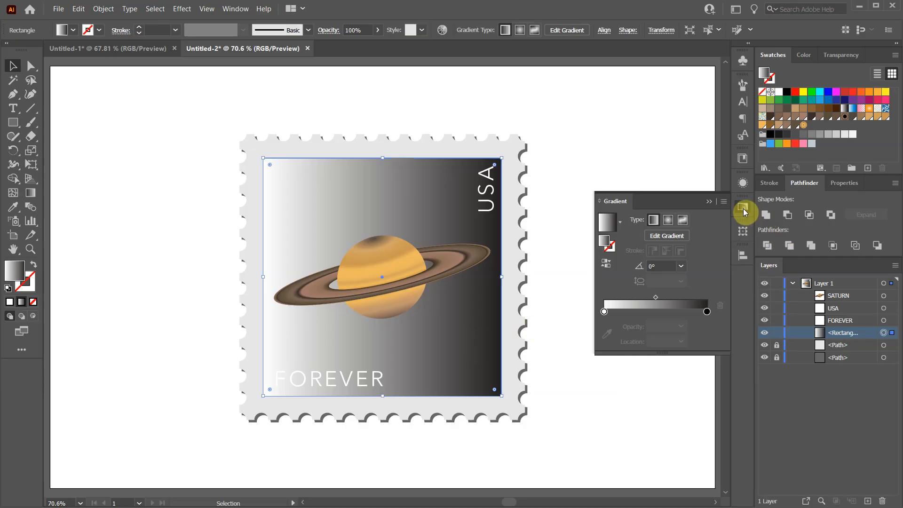
click(669, 221)
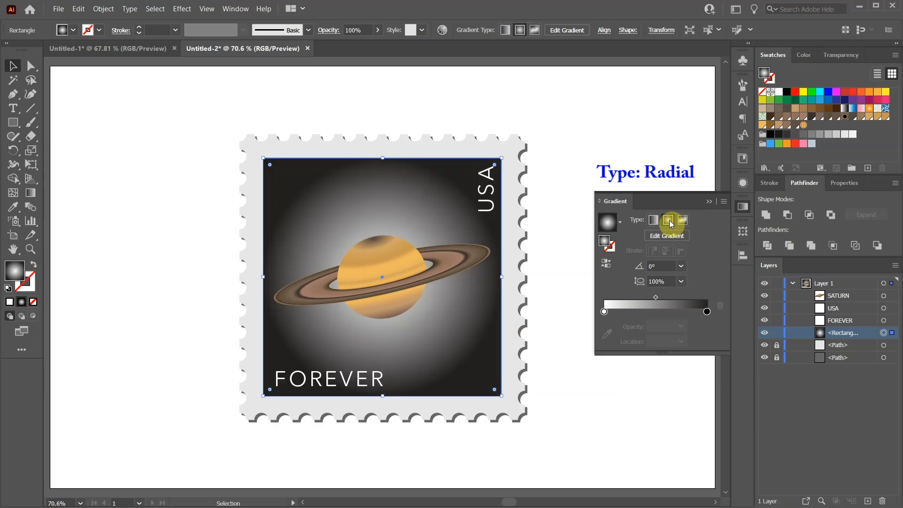
drag(655, 298, 649, 303)
click(709, 201)
key(ctrl+shift+a)
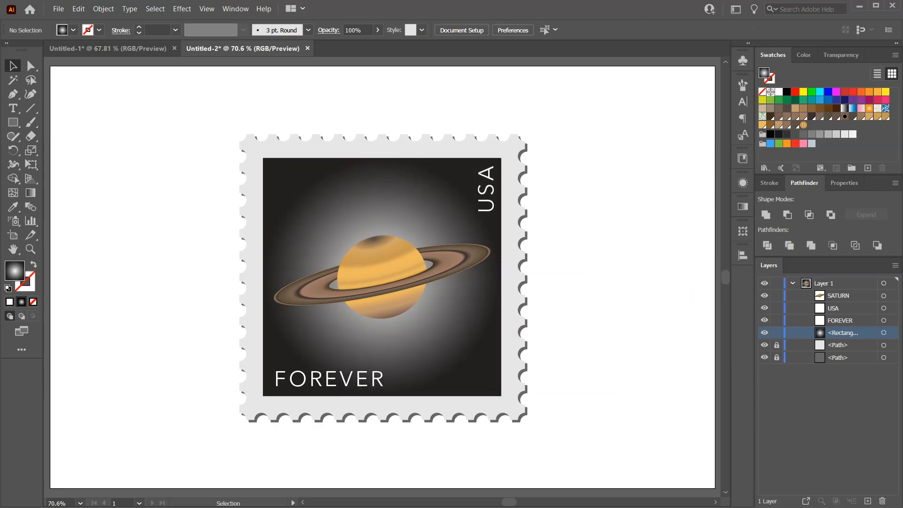